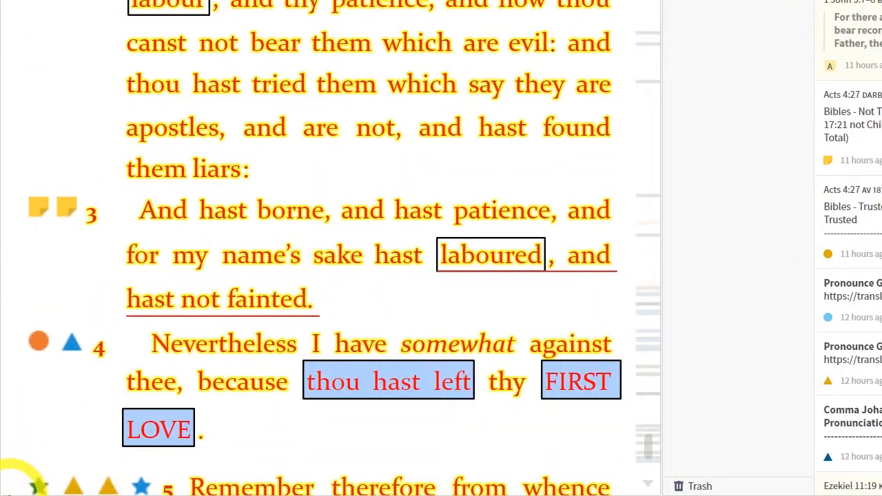
- Look through the list of saved layouts and close it
mouse_move(66, 210)
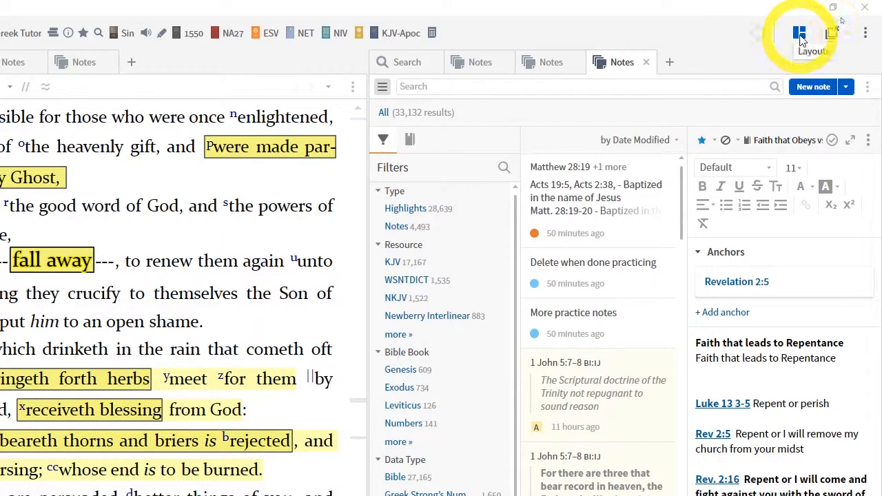
click(799, 35)
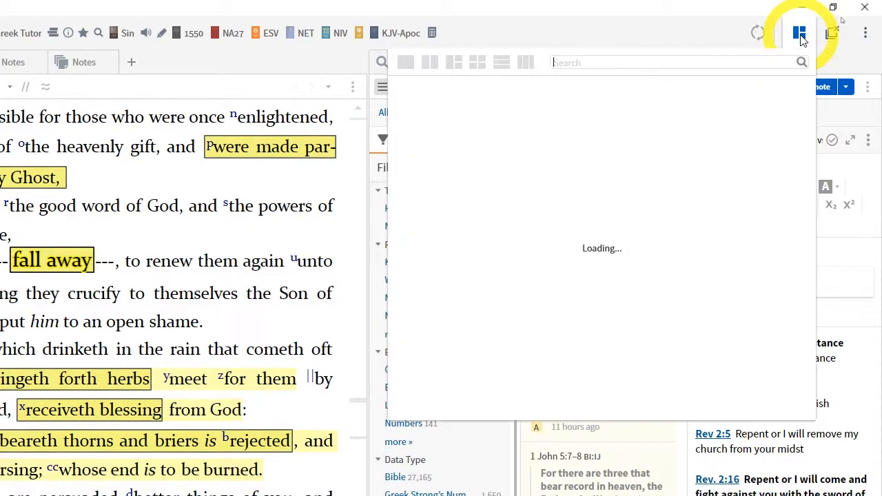
drag(543, 109, 528, 134)
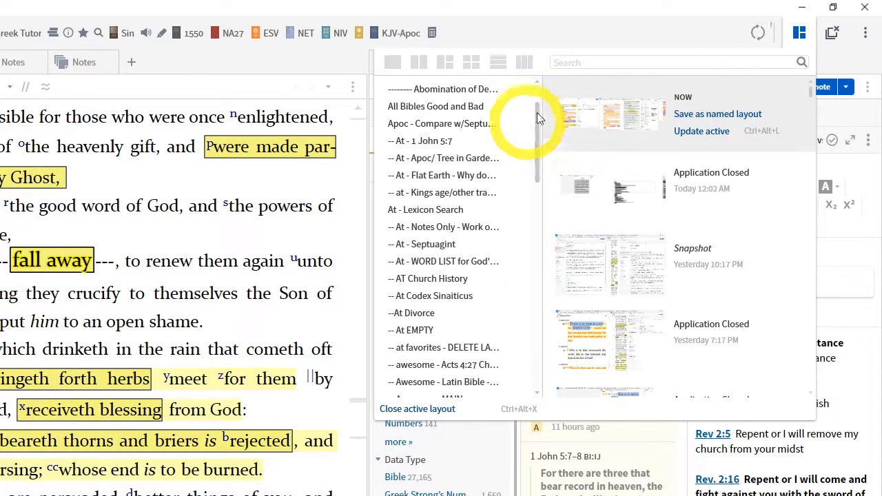
click(775, 8)
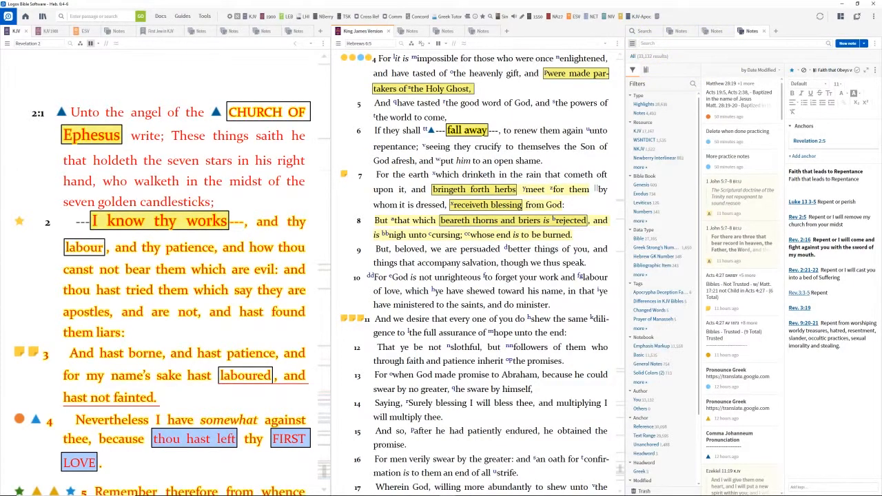
- Bring the floating window with the Matthew 28 passage and its baptism note onto the main screen, and move it back off
drag(881, 42, 356, 75)
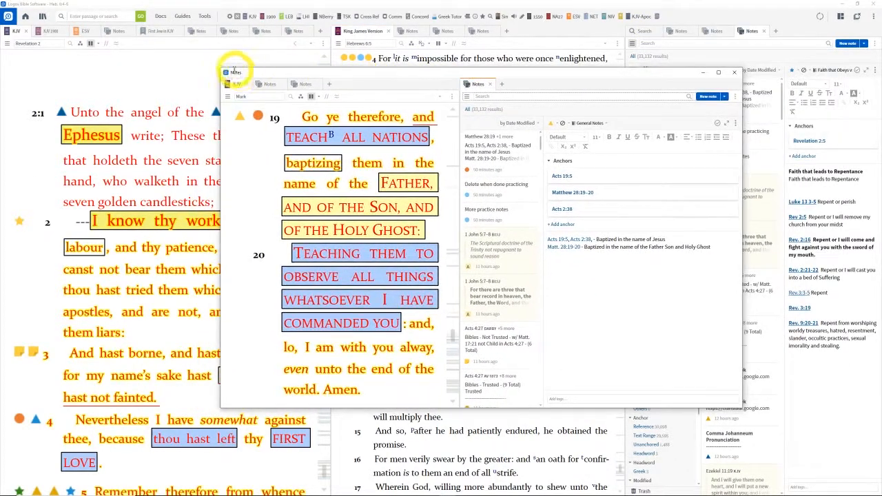
drag(224, 71, 142, 39)
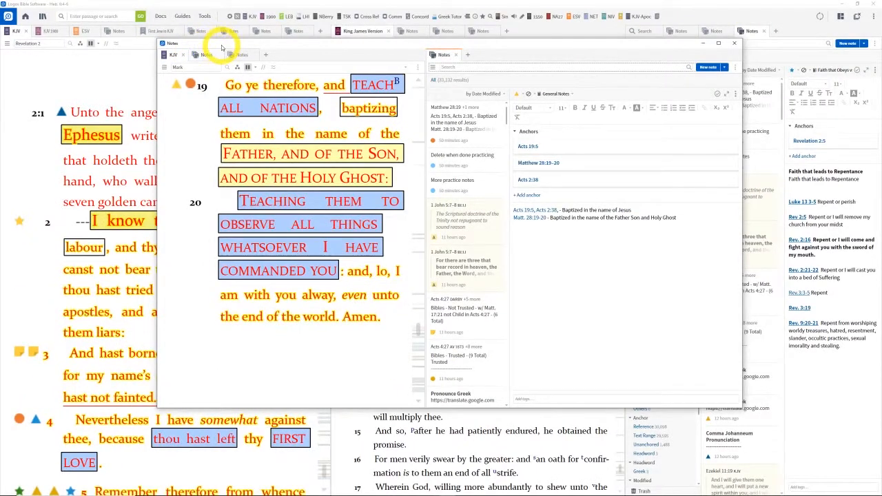
drag(237, 64, 881, 66)
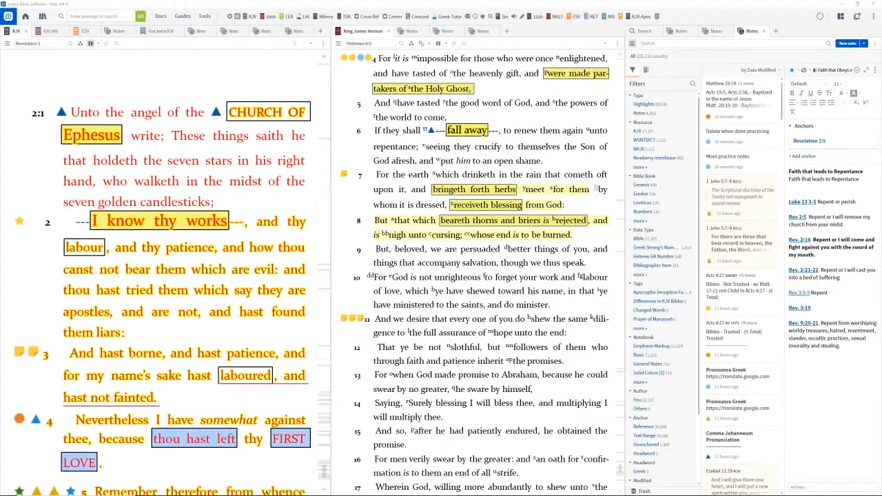
- Bring the floating window with Romans 1:1 onto the main screen, view both Notes tabs beside the KJV, and move it back off
drag(0, 76, 541, 40)
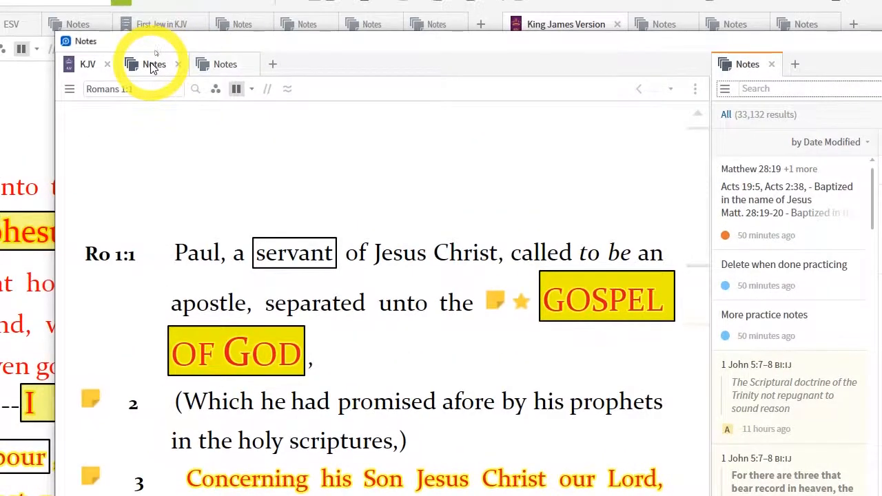
click(158, 51)
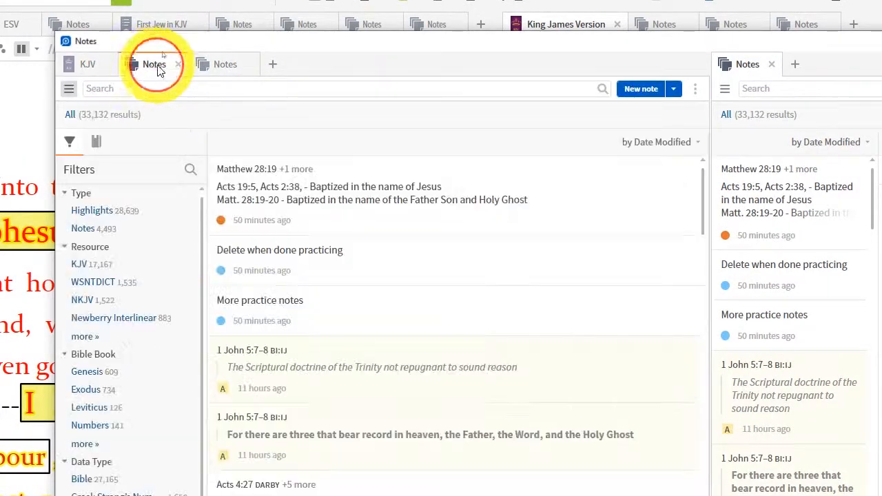
click(216, 67)
drag(378, 42, 197, 82)
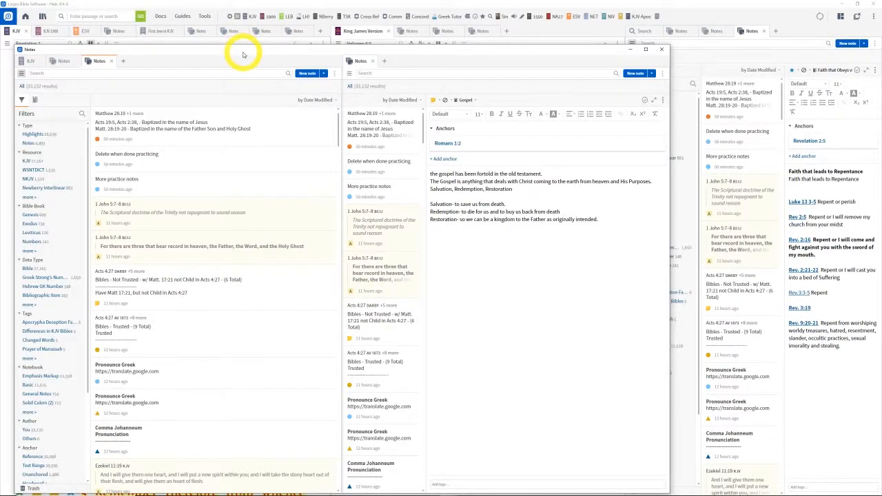
drag(249, 53, 0, 53)
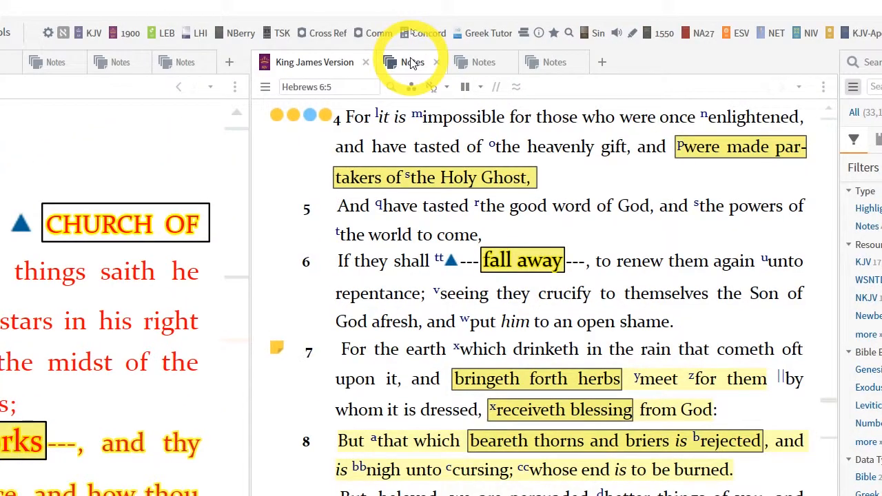
- View the "I Know thy Works" and Revelation 2:1 notes in the Notes tabs beside the King James Version text
click(407, 63)
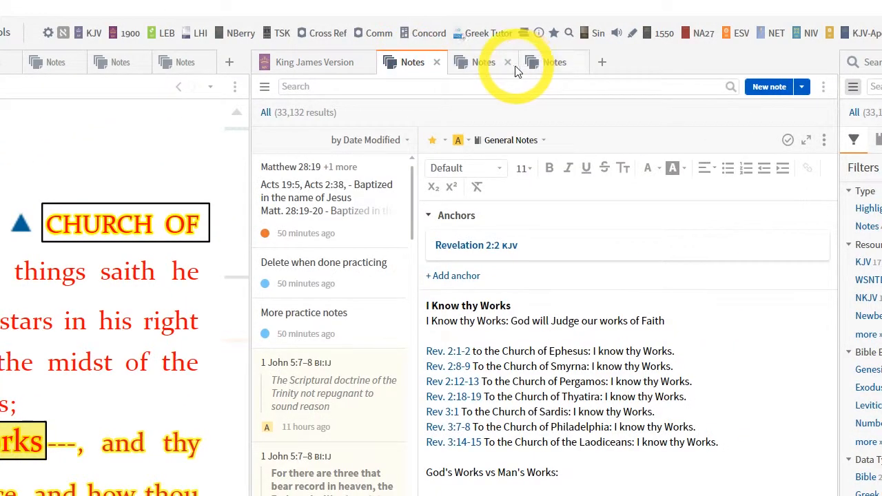
click(479, 68)
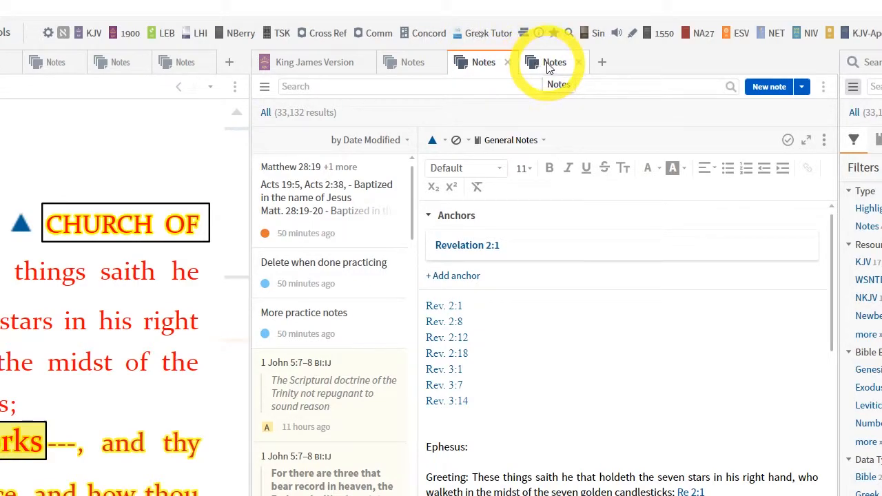
click(407, 66)
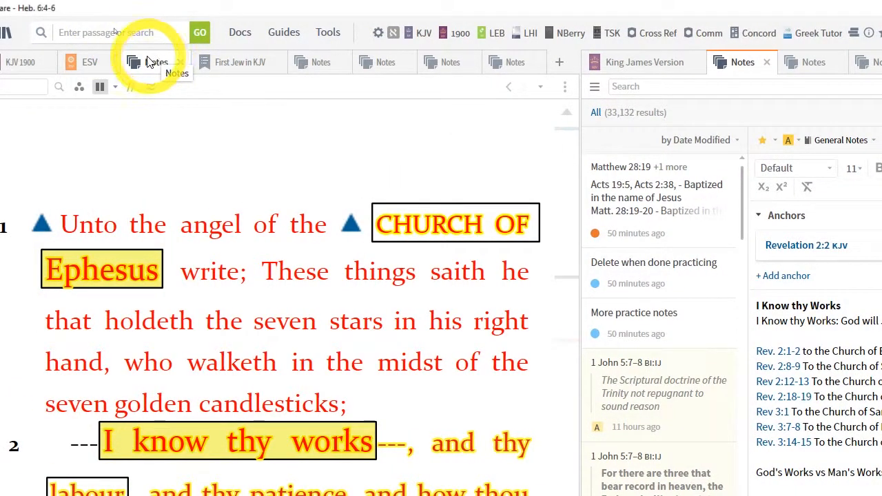
- View the Hebrews 6 notebook and the All notes lists in the Notes tabs grouped with the ESV
click(145, 65)
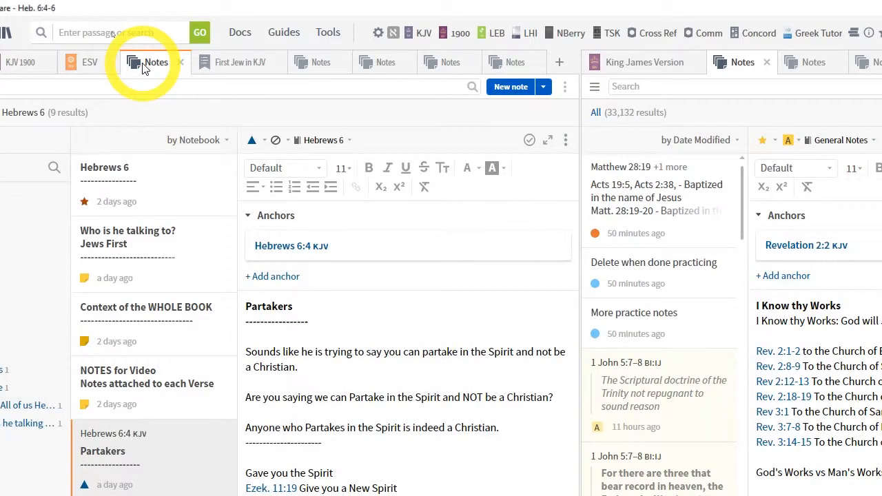
click(301, 69)
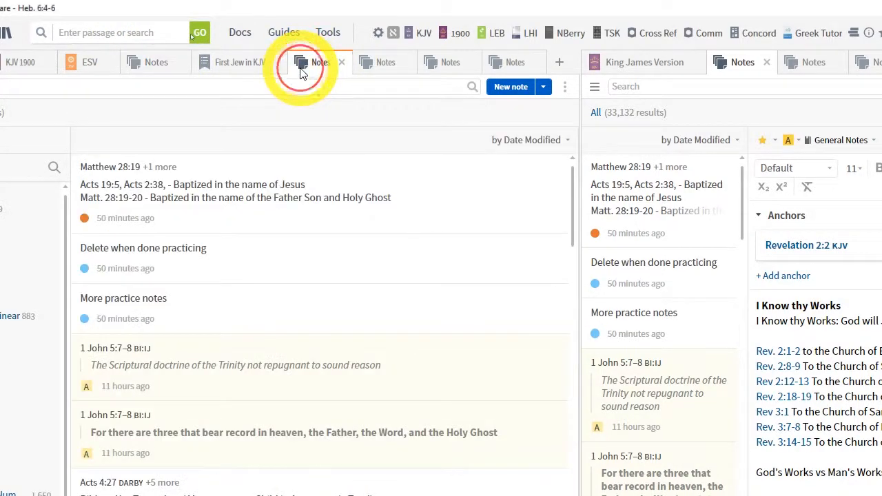
click(372, 67)
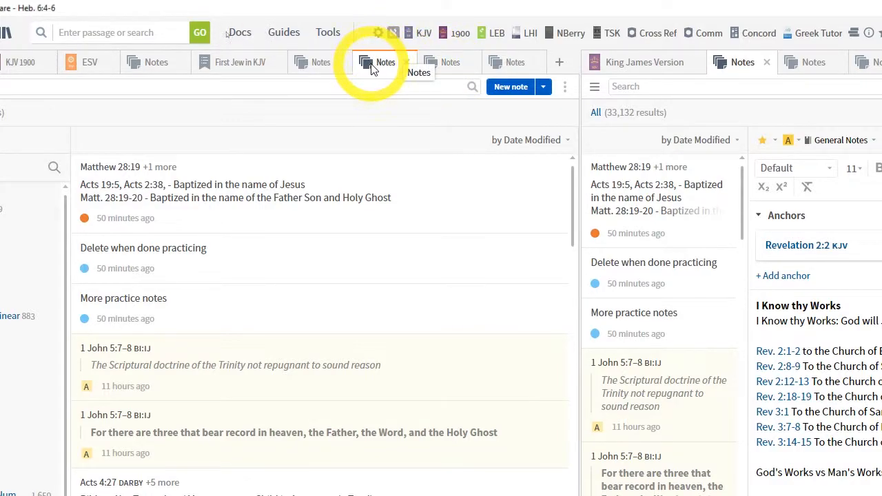
click(303, 65)
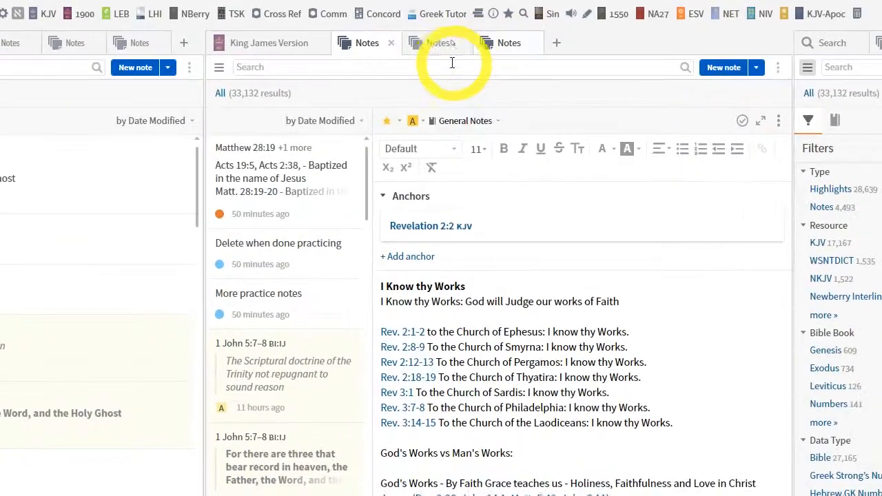
- Show the "church of Ephesus" note in the last Notes tab beside the King James Version
click(447, 31)
click(369, 63)
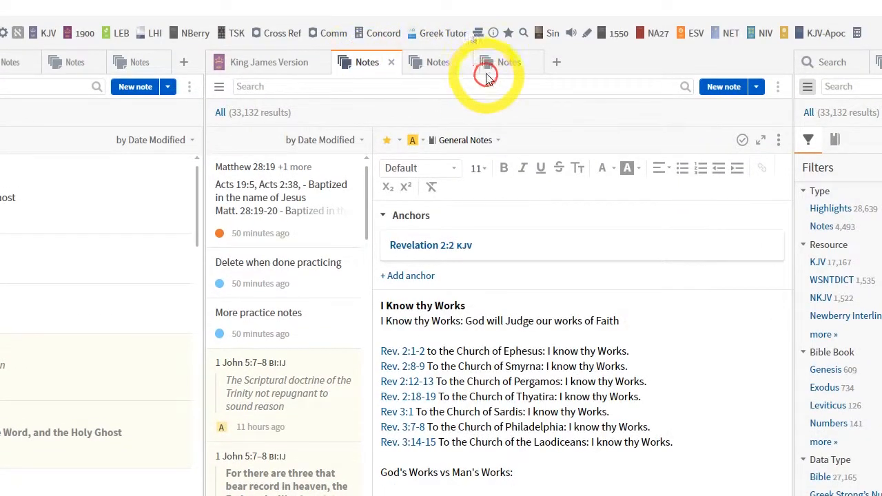
click(491, 67)
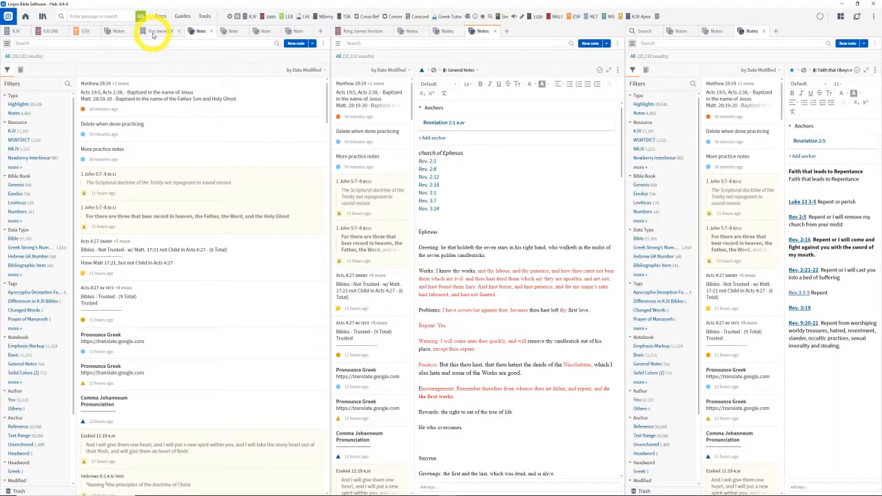
- Return to Revelation 2 in the KJV and preview the notes attached to verses 2, 3 and 4
click(16, 31)
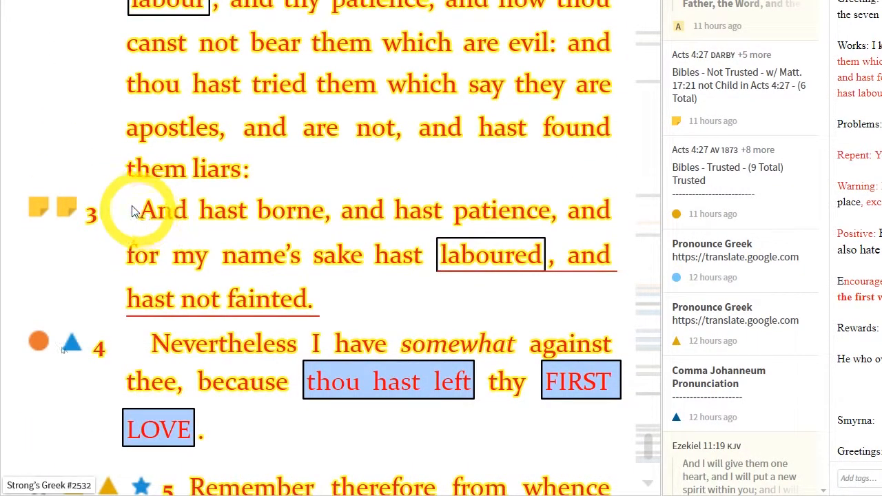
mouse_move(69, 209)
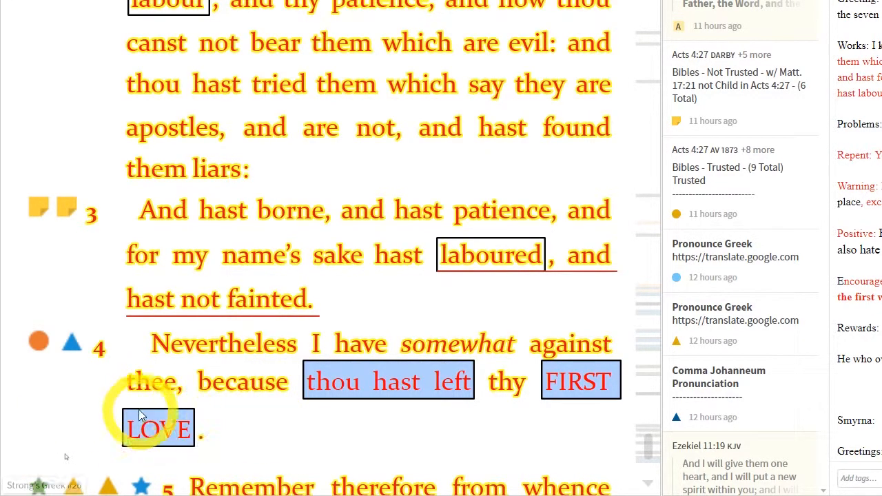
mouse_move(38, 344)
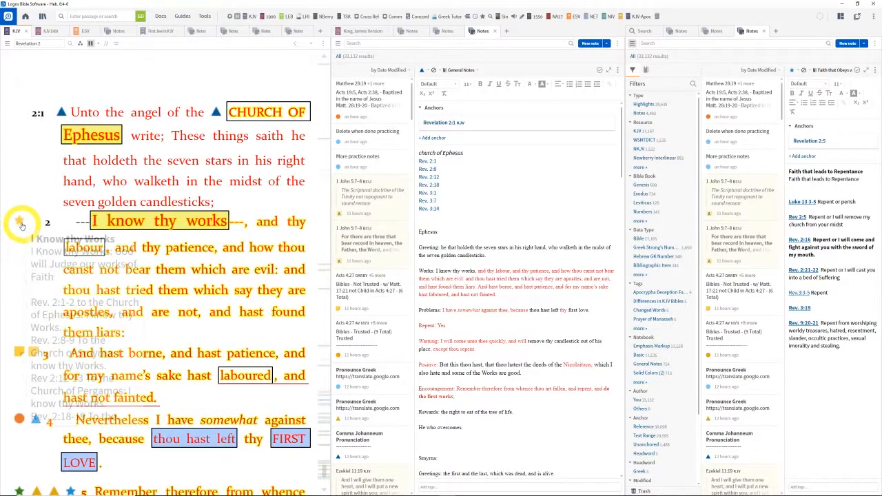
mouse_move(26, 229)
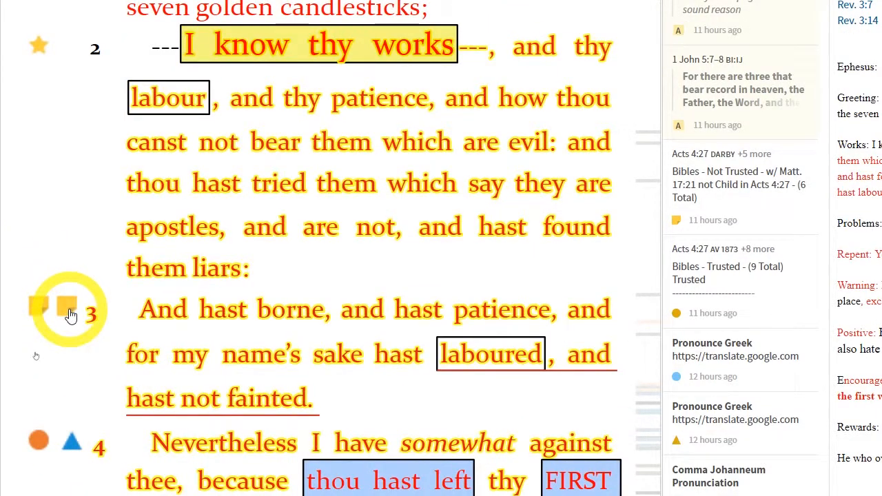
mouse_move(71, 442)
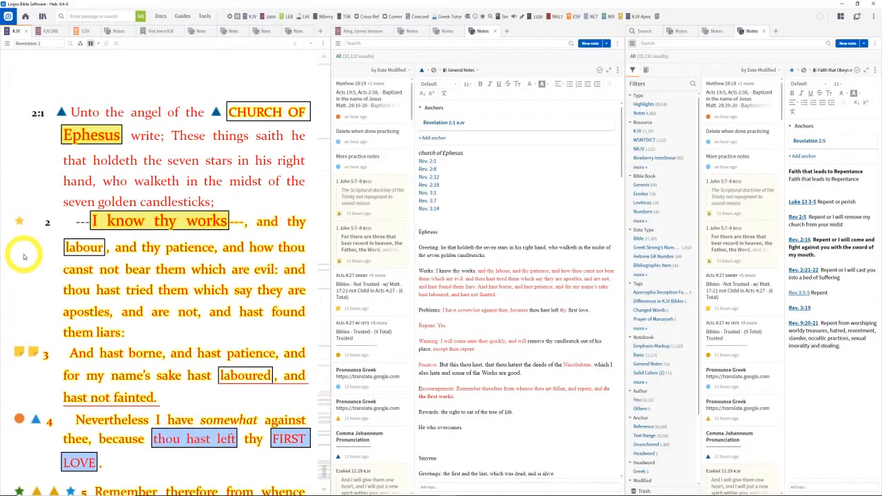
- Open the "I Know thy Works" note attached to Revelation 2:2 and change its highlighting style
click(18, 222)
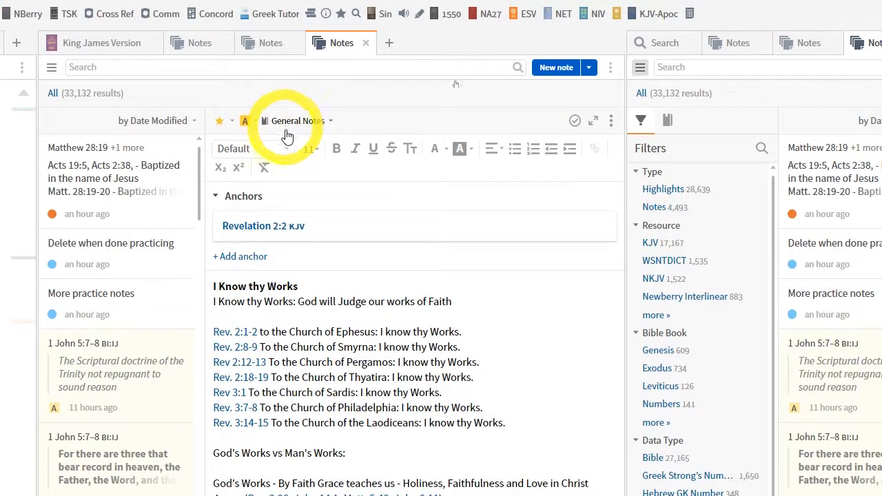
click(244, 122)
click(269, 181)
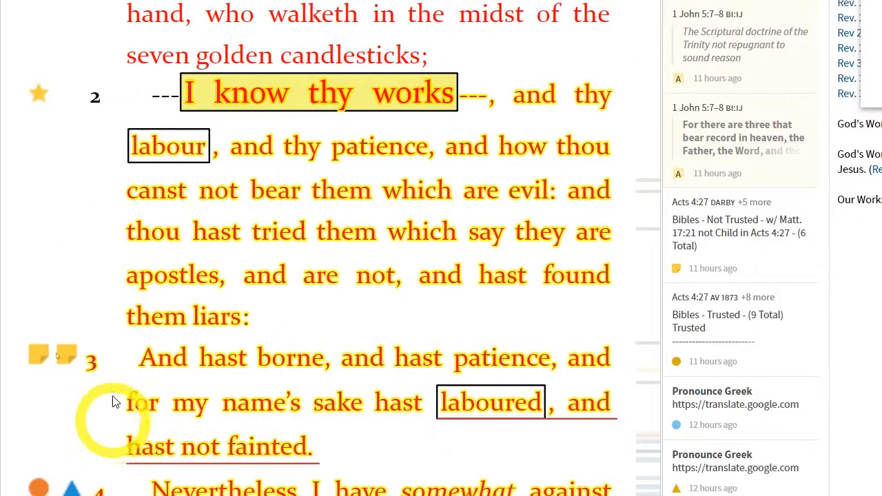
- Open the Revelation 2:3 note and search the notebook list in its Notes panel for "Endurance"
mouse_move(68, 361)
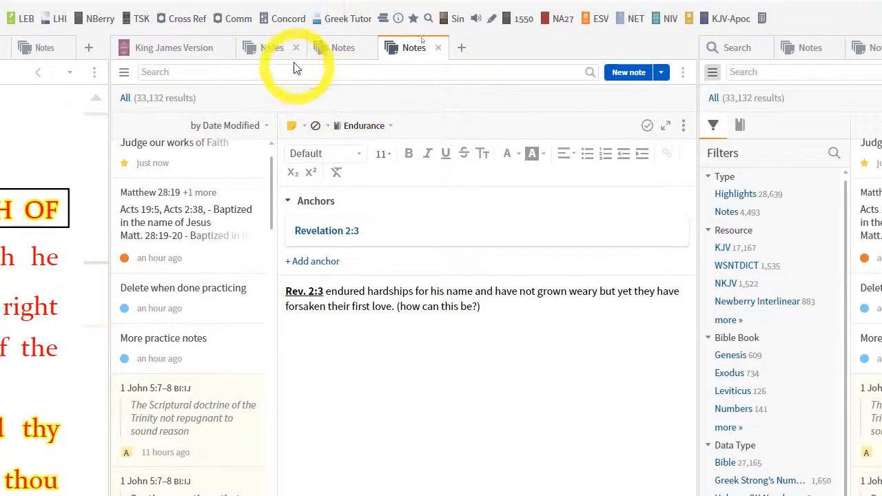
click(123, 76)
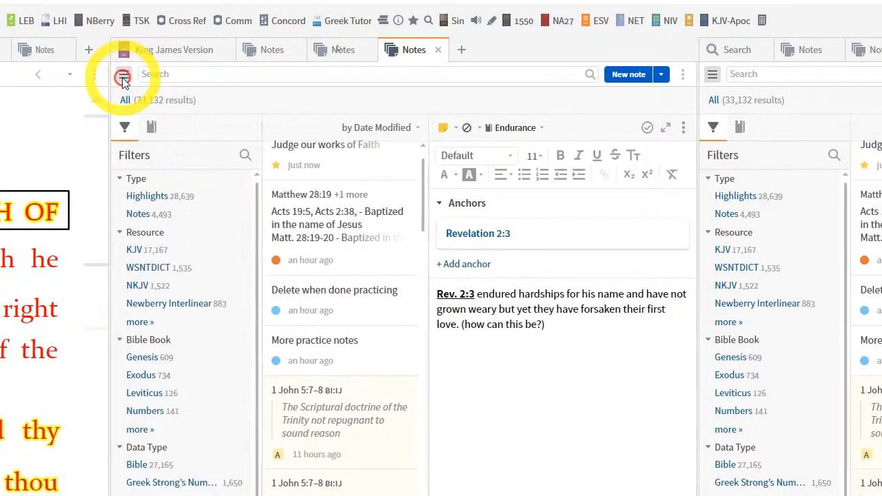
click(152, 126)
click(246, 157)
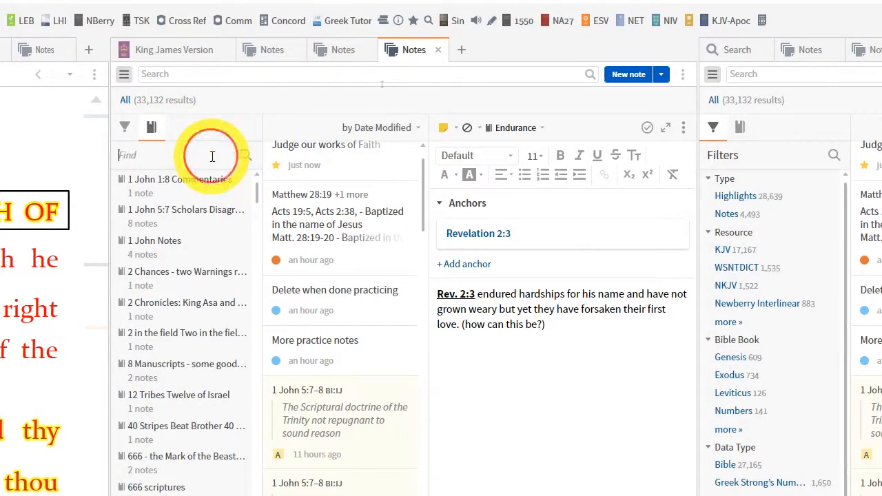
text(Endurance)
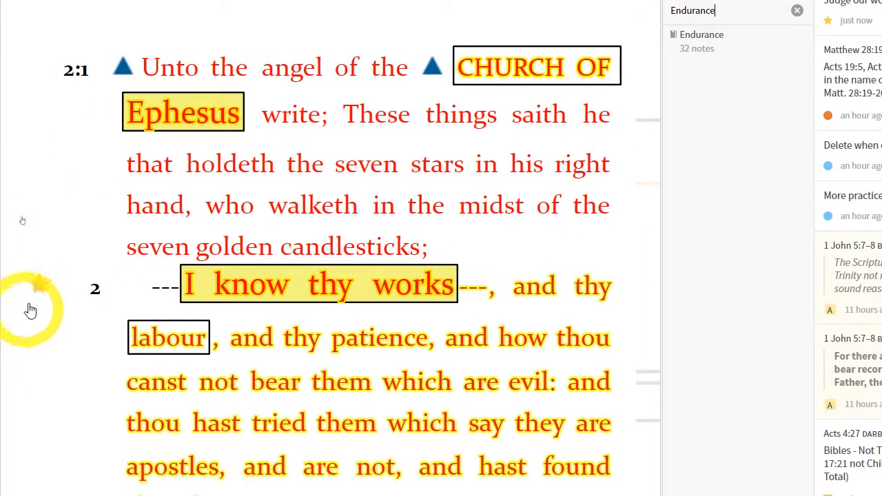
mouse_move(40, 286)
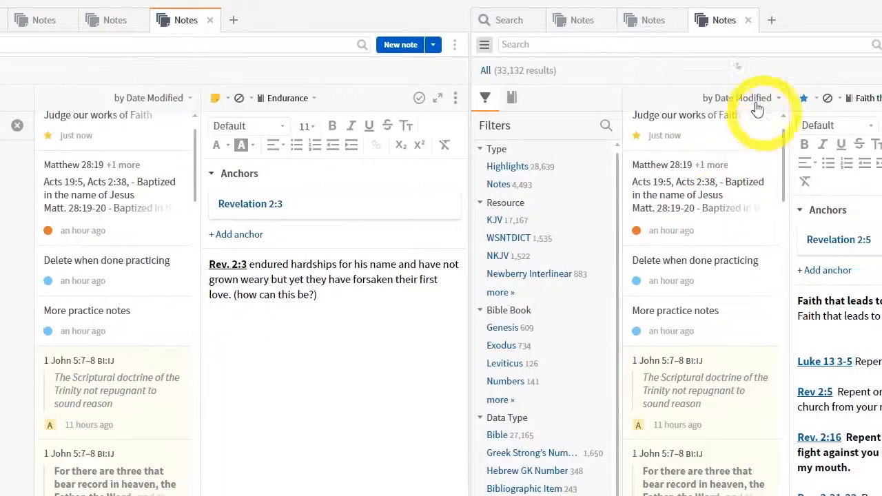
click(303, 98)
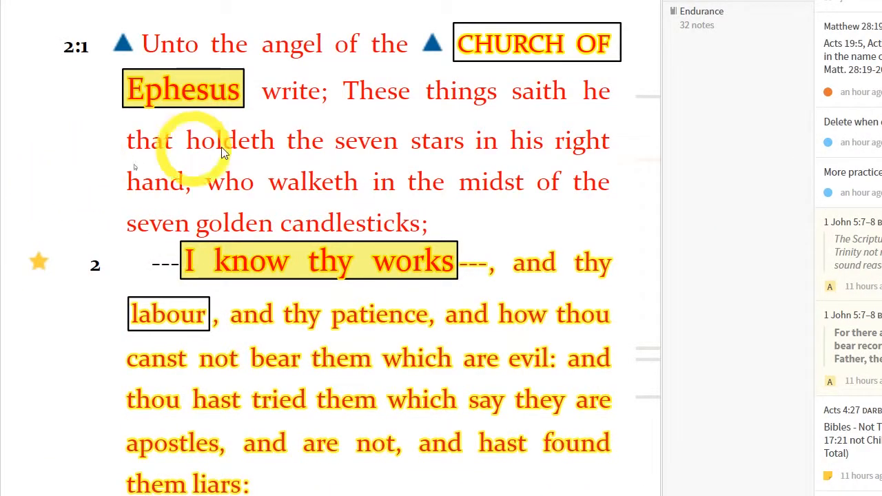
- Preview the notes attached to Revelation 2:1 through 2:4 and open the verse 2 note "I Know thy Works"
mouse_move(124, 49)
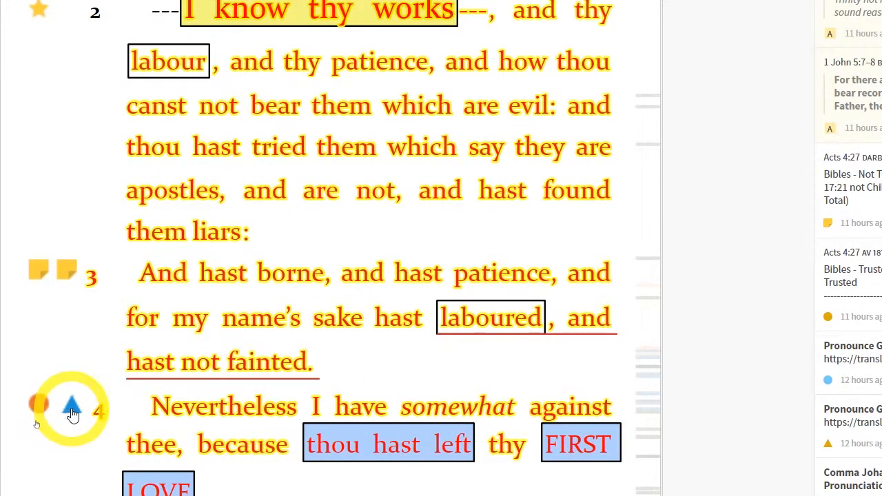
mouse_move(72, 413)
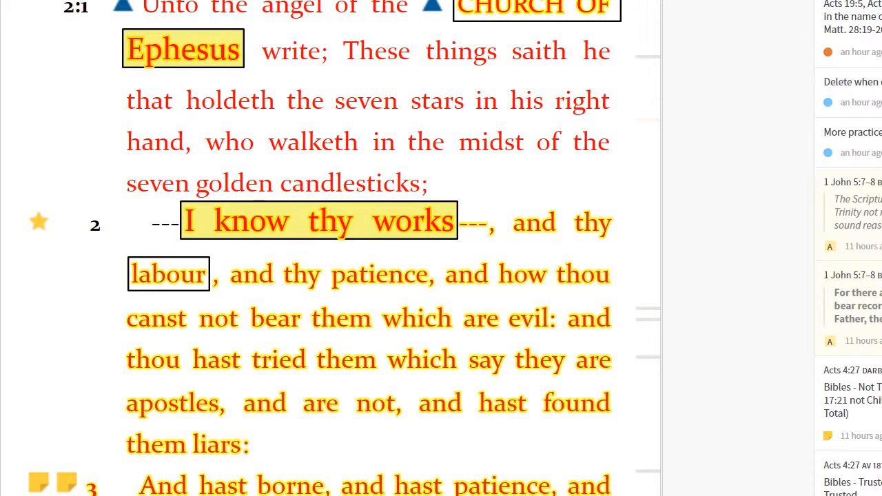
mouse_move(40, 224)
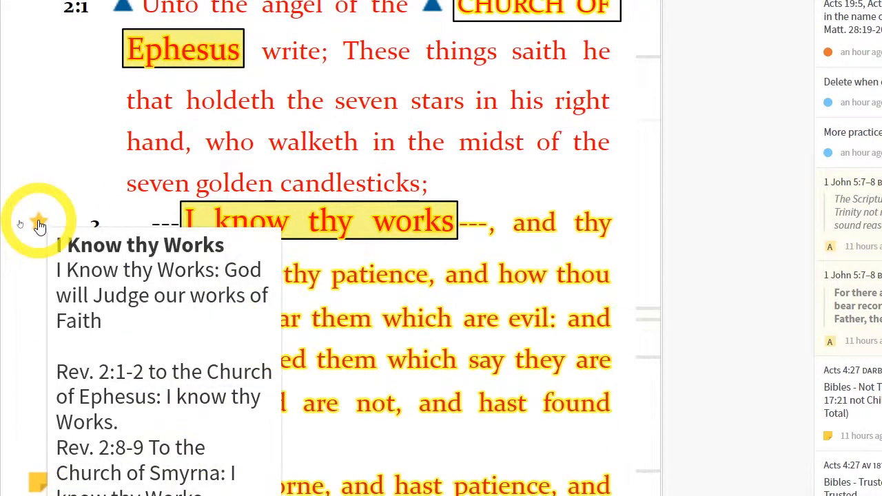
mouse_move(67, 407)
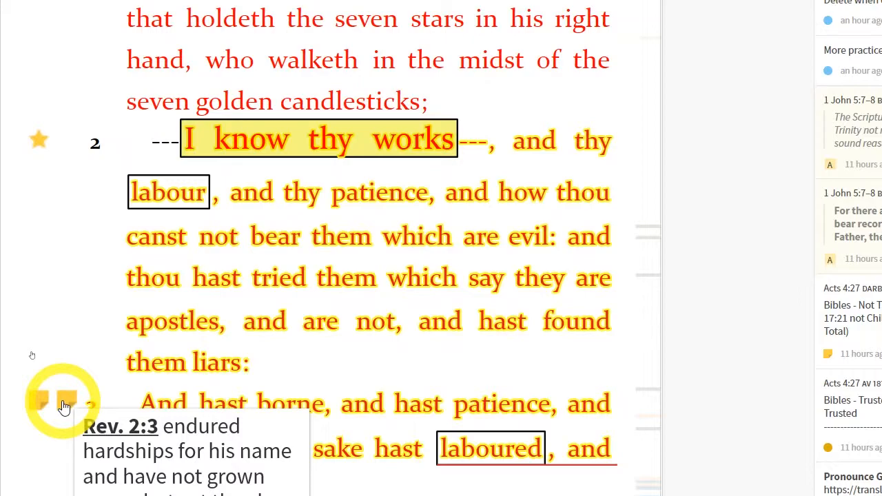
mouse_move(39, 142)
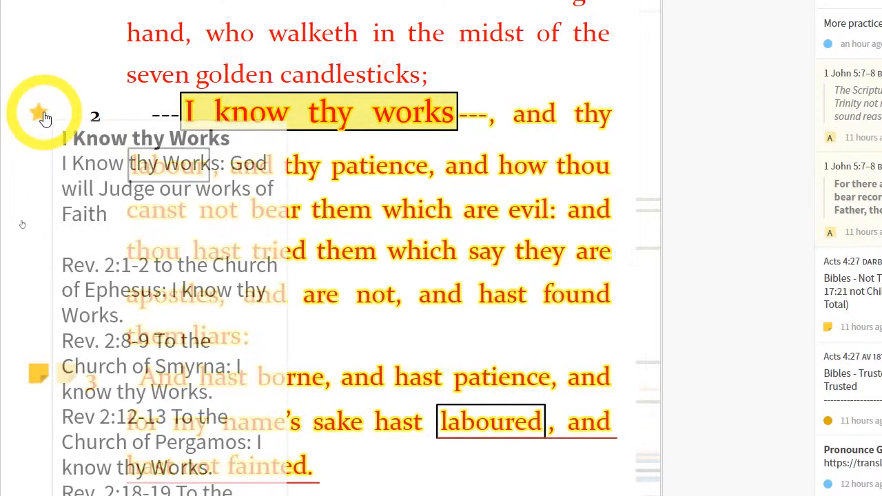
mouse_move(69, 383)
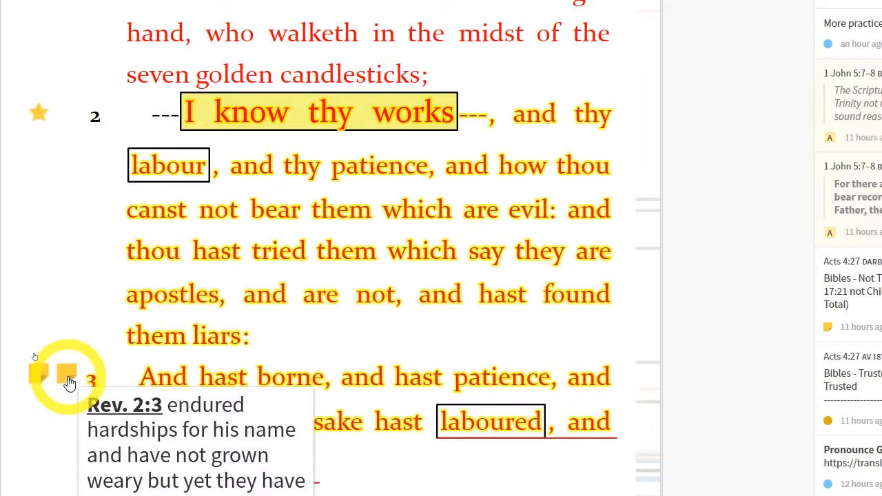
click(41, 116)
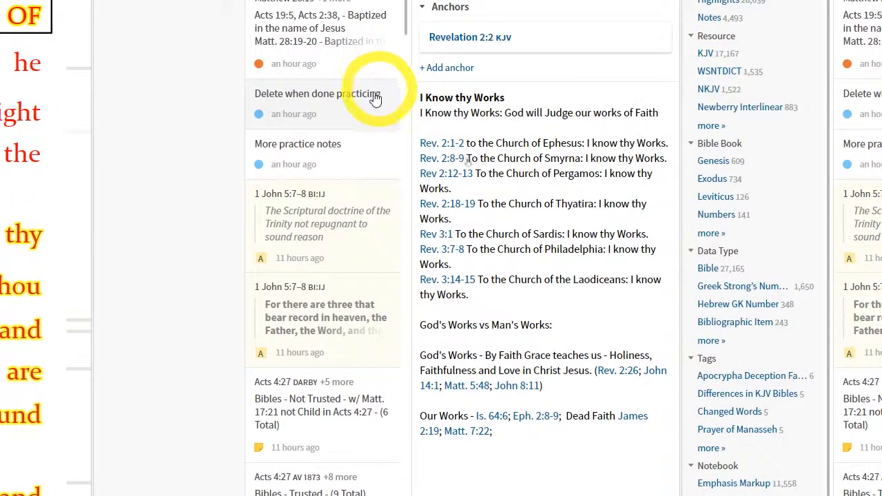